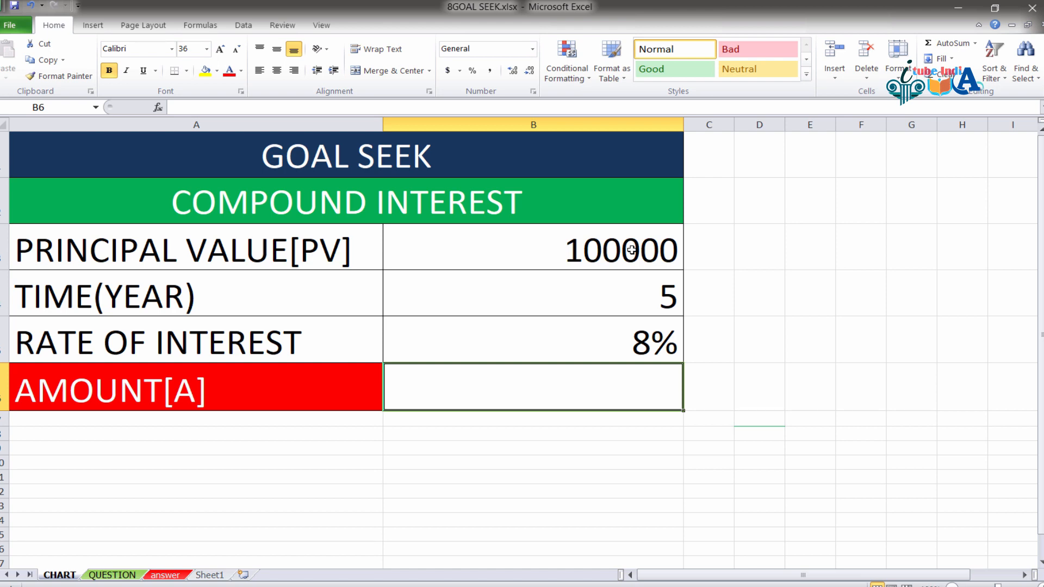
click(627, 295)
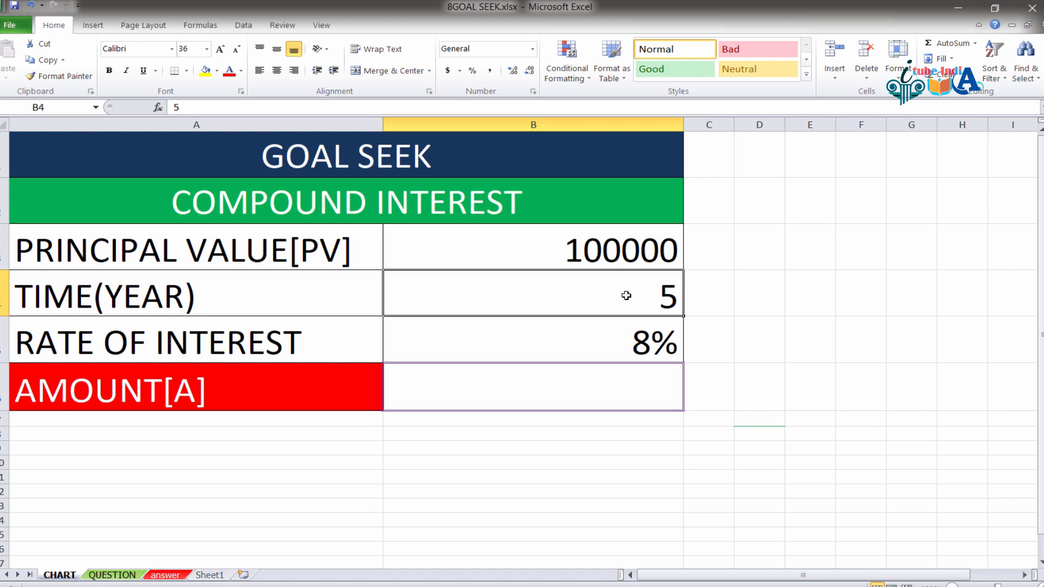
click(614, 329)
click(599, 387)
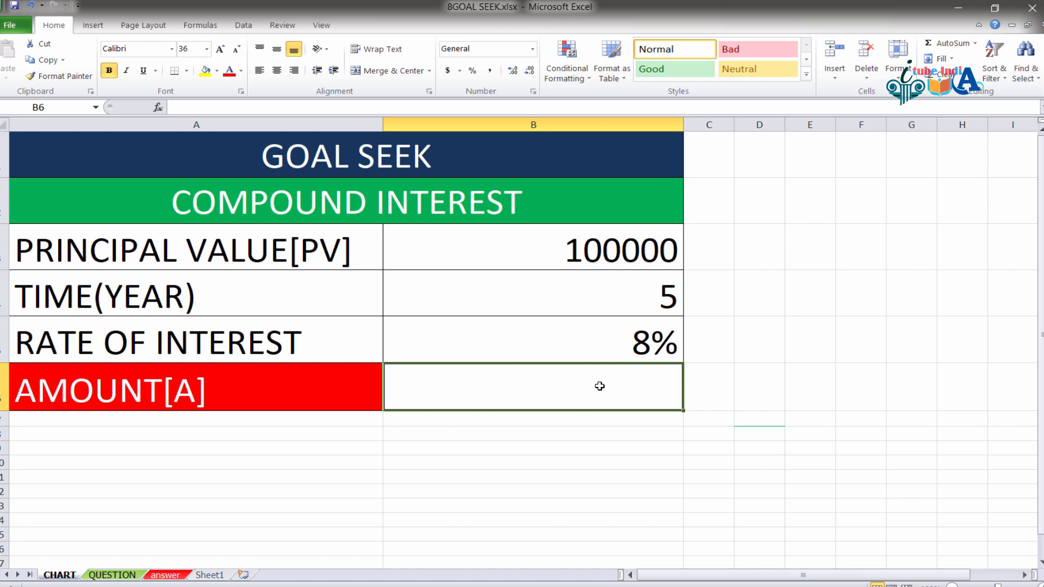
click(558, 254)
click(568, 296)
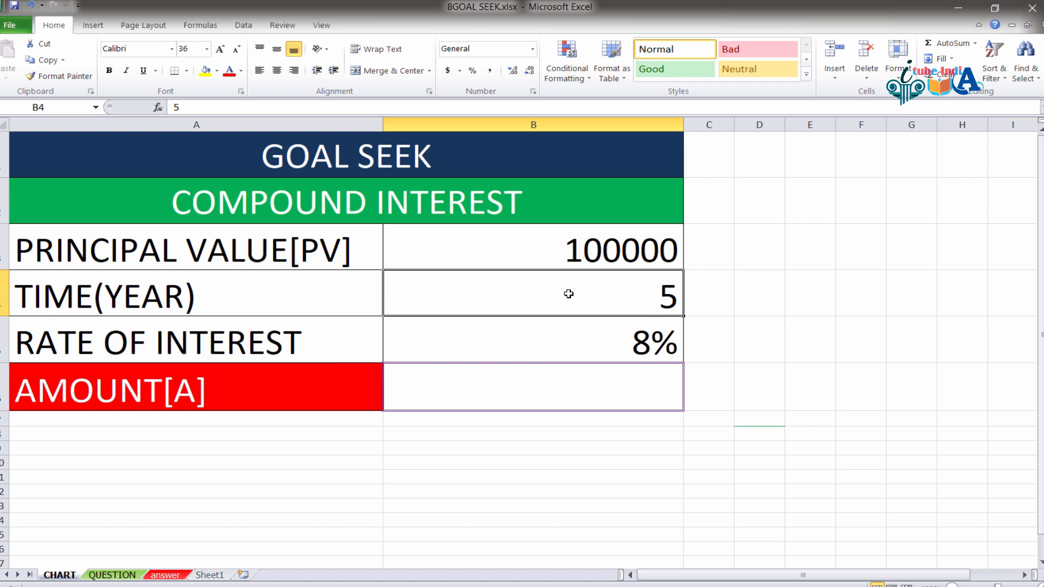
click(574, 332)
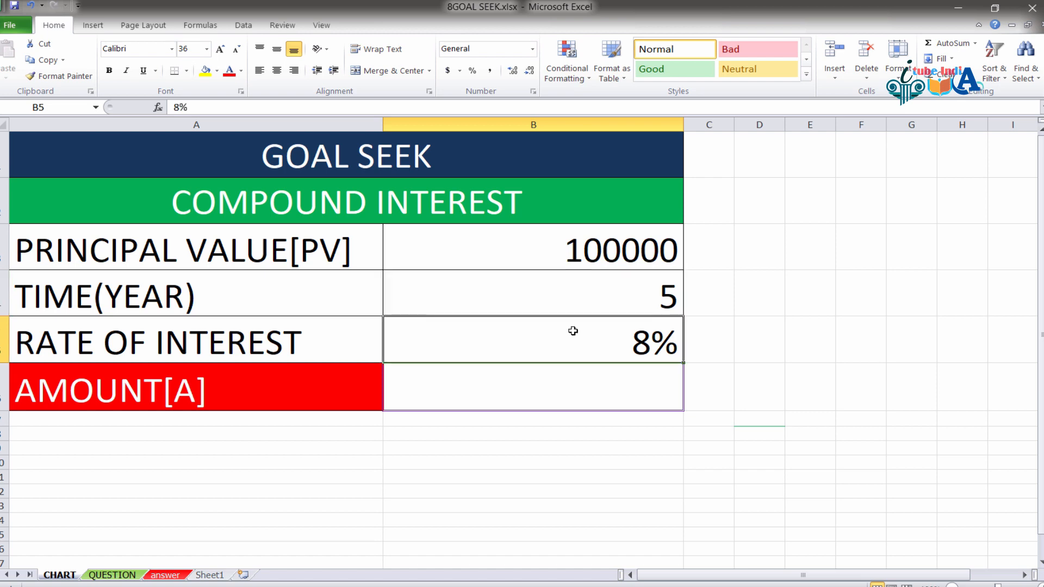
Step: Enter the compound interest formula =B3*(1+B5)^B4 in the amount cell B6
click(552, 371)
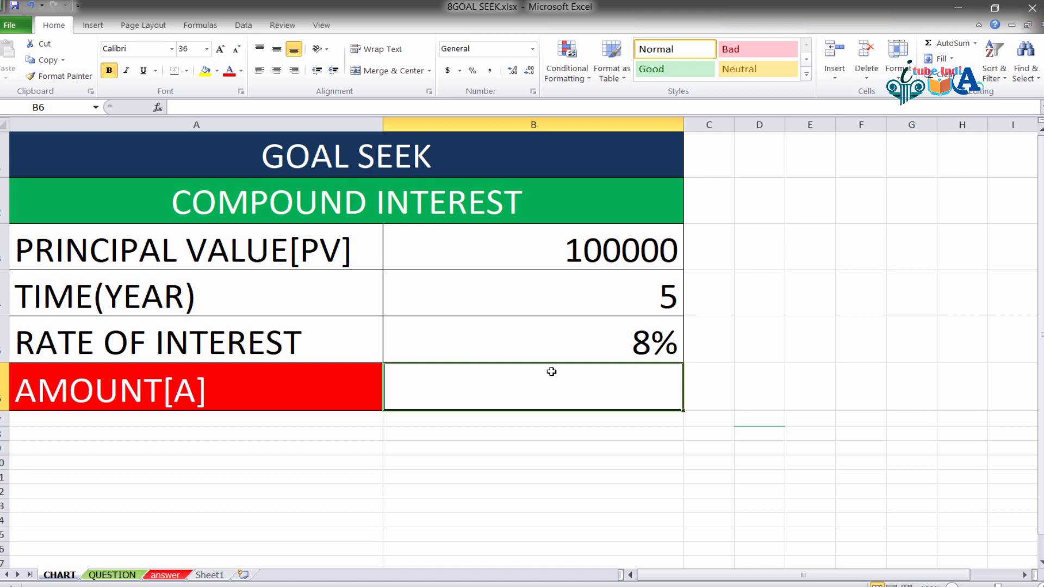
text(=)
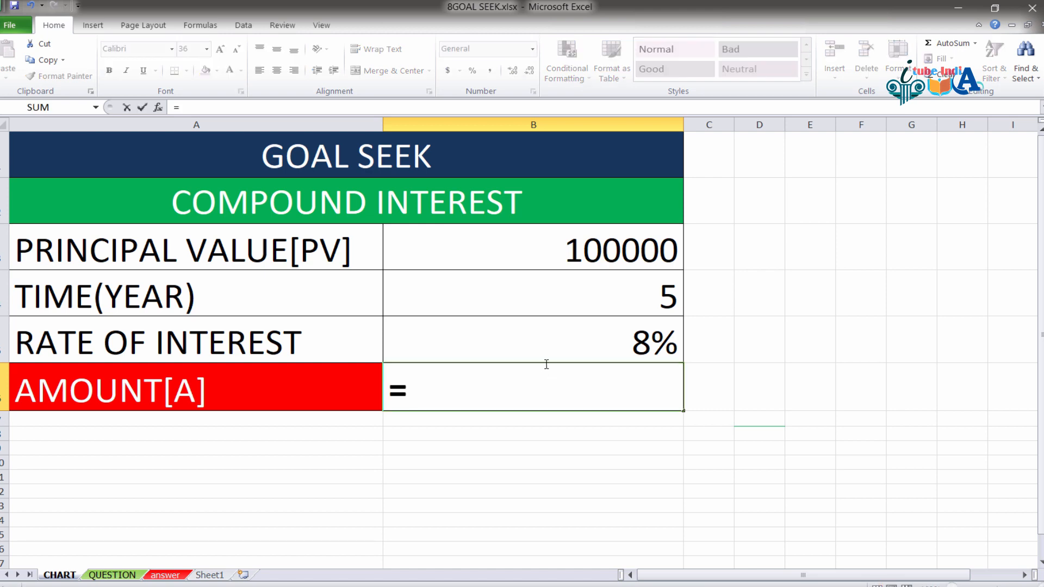
click(518, 255)
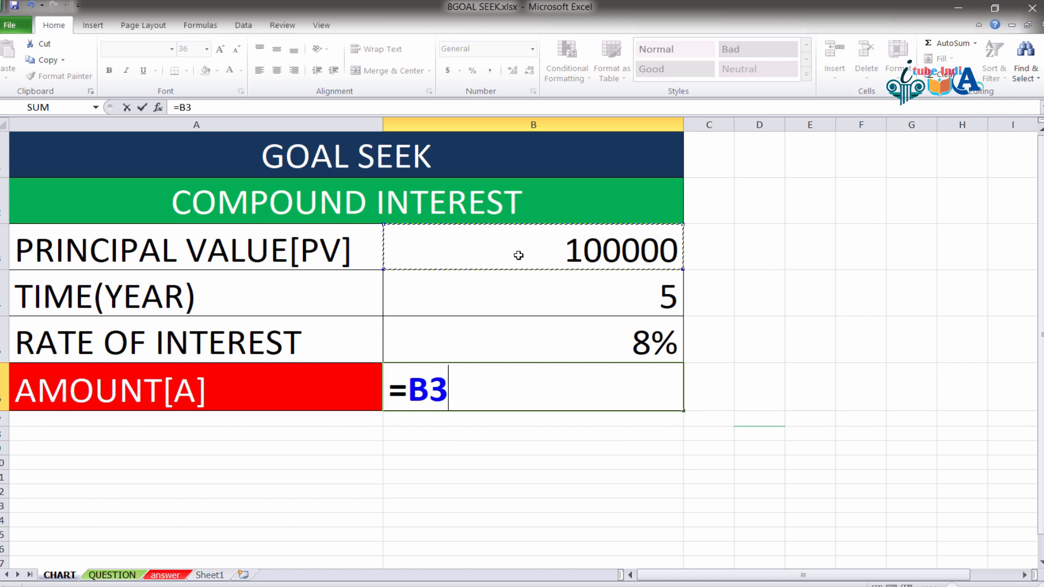
text(*)
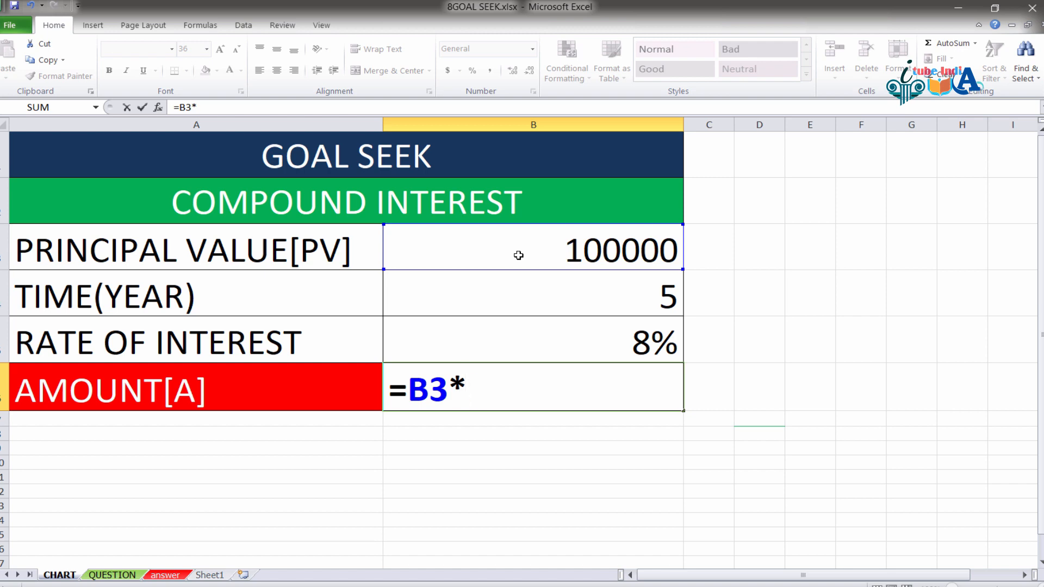
text((1+)
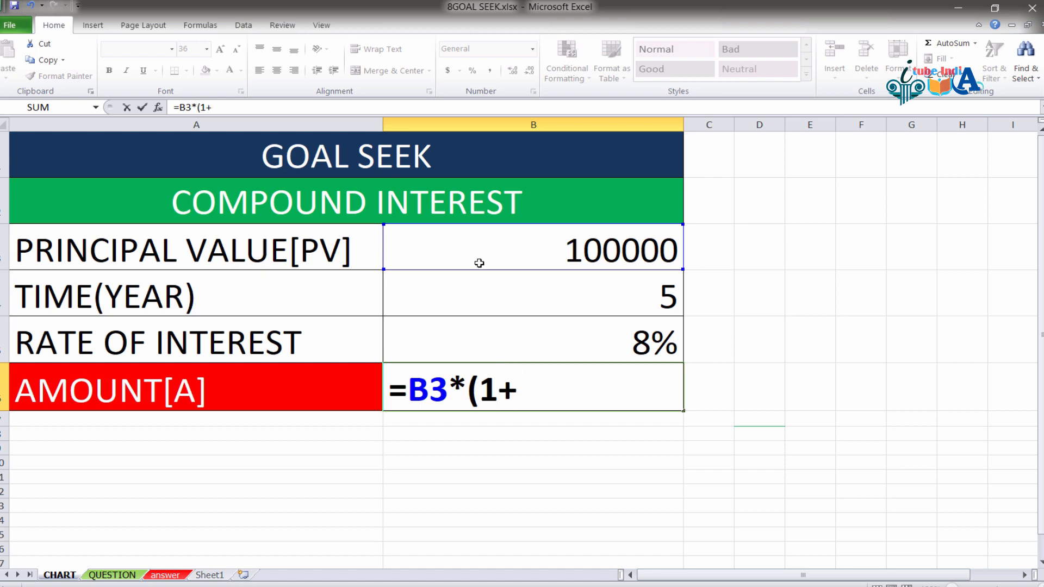
click(581, 330)
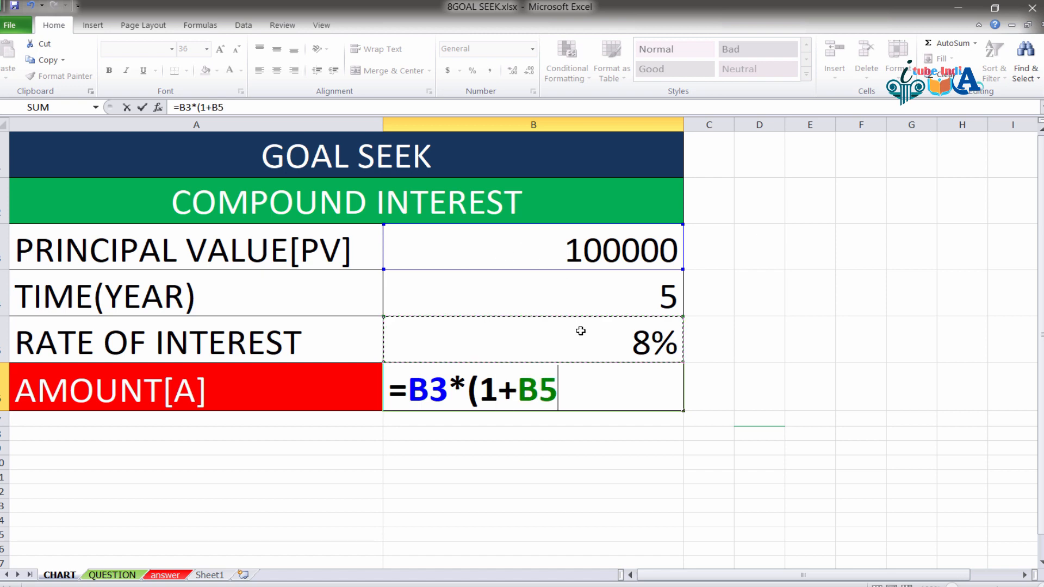
text())
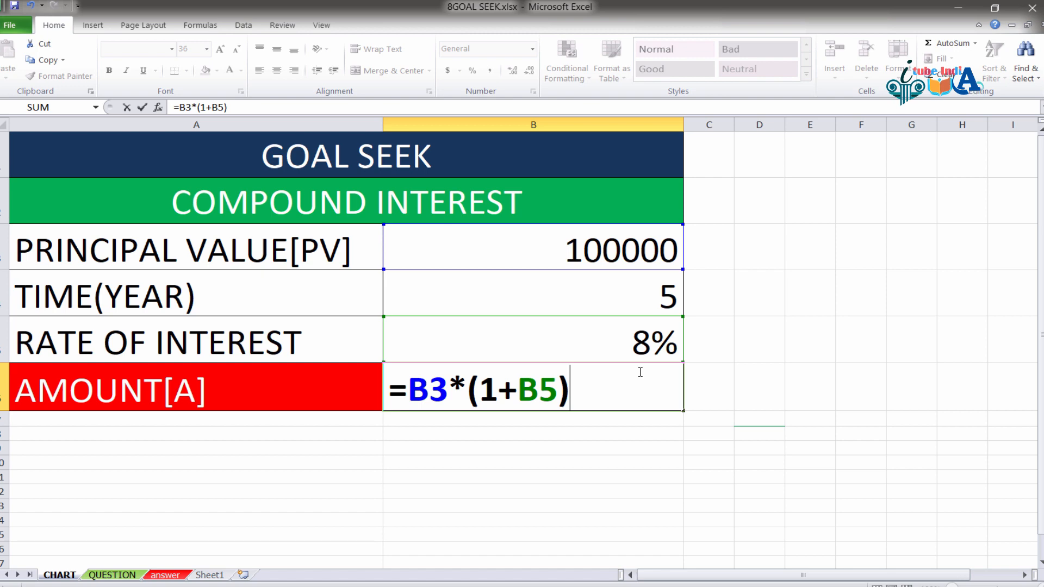
text(^)
drag(589, 387, 571, 387)
click(599, 390)
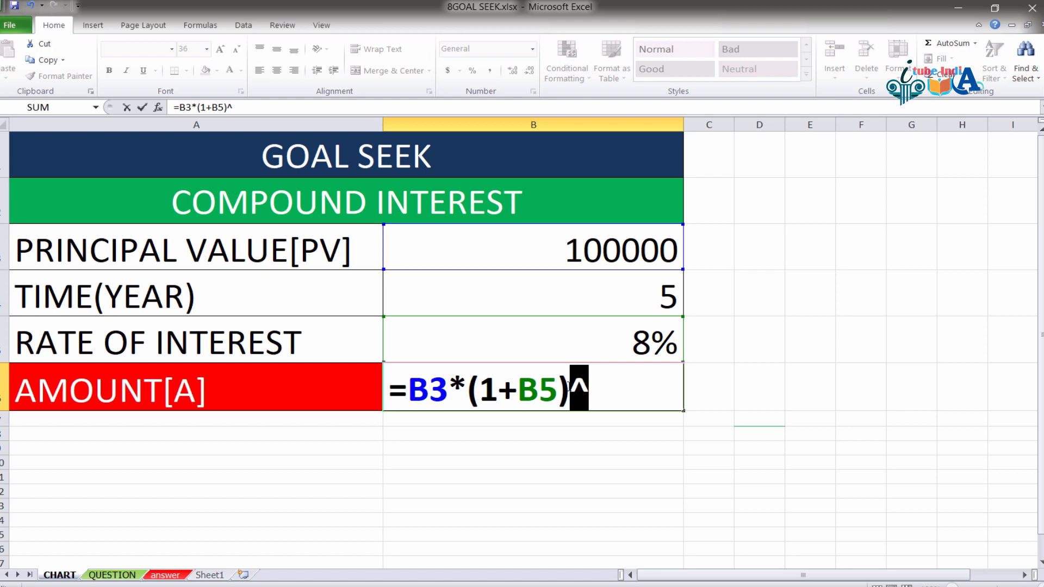
click(595, 388)
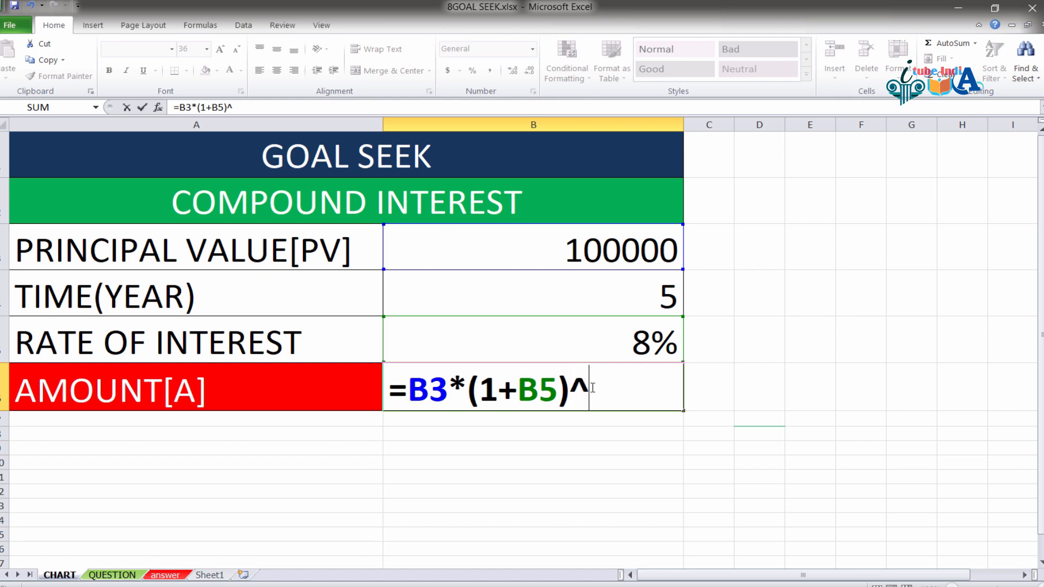
click(654, 298)
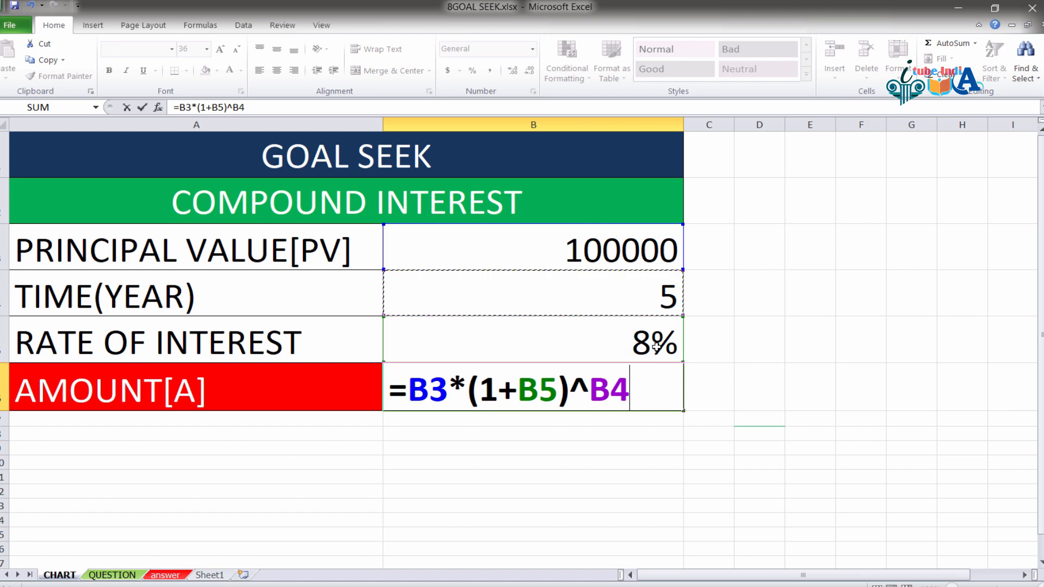
double_click(590, 387)
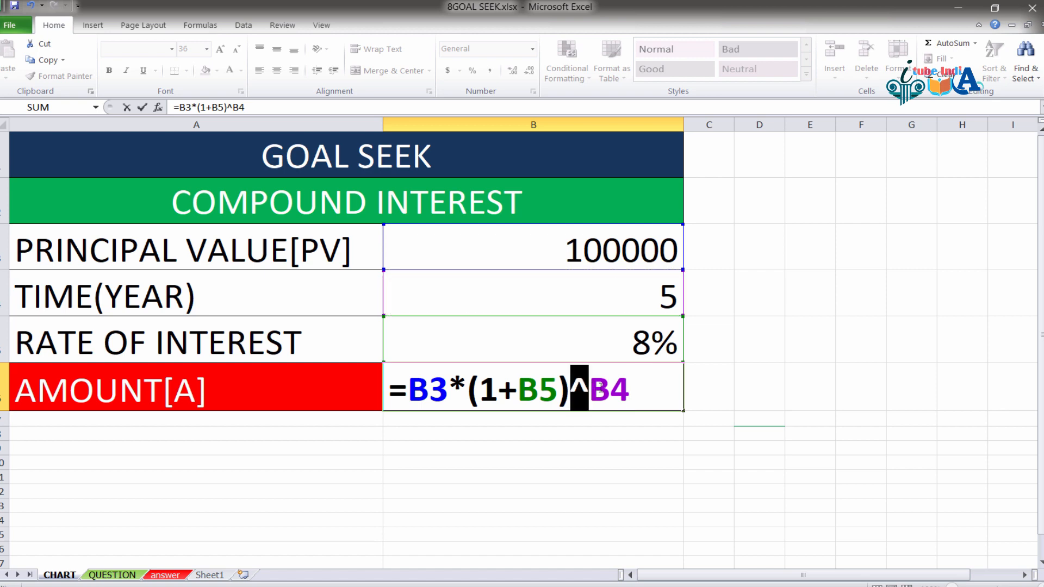
click(640, 388)
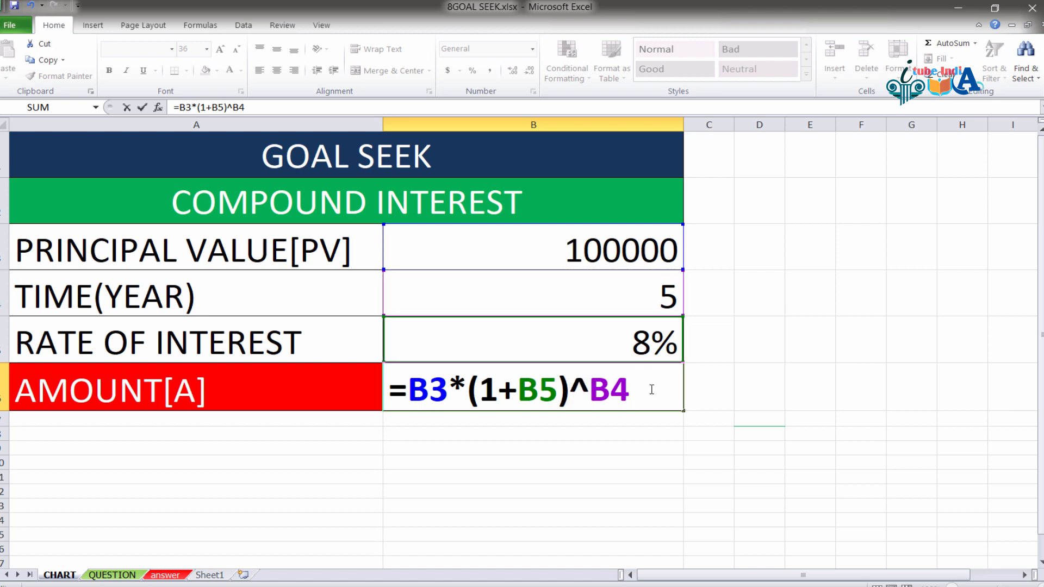
key(Return)
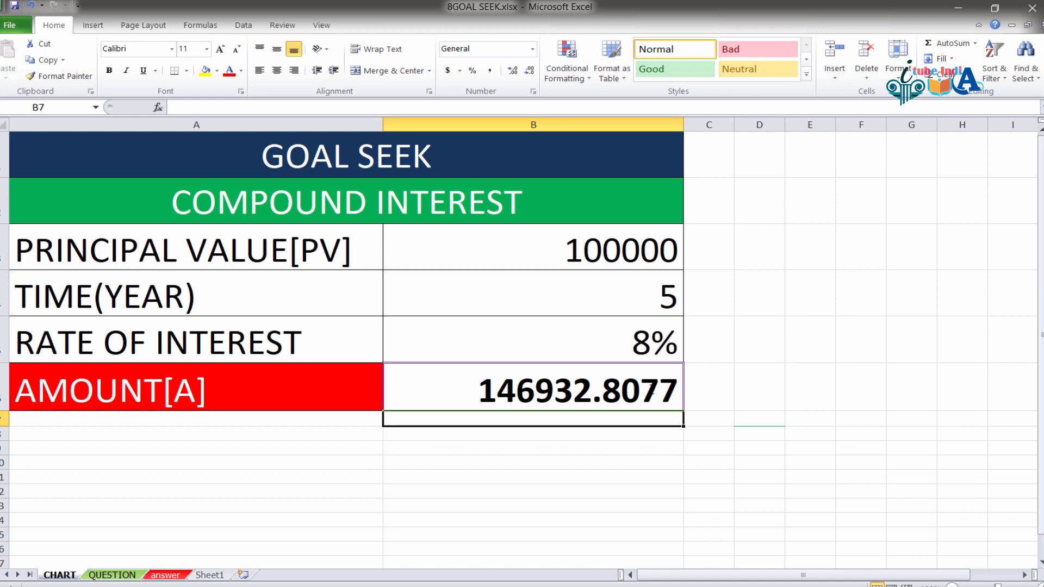
Step: Open Goal Seek for the compound interest amount and specify B6 as the set cell
click(650, 389)
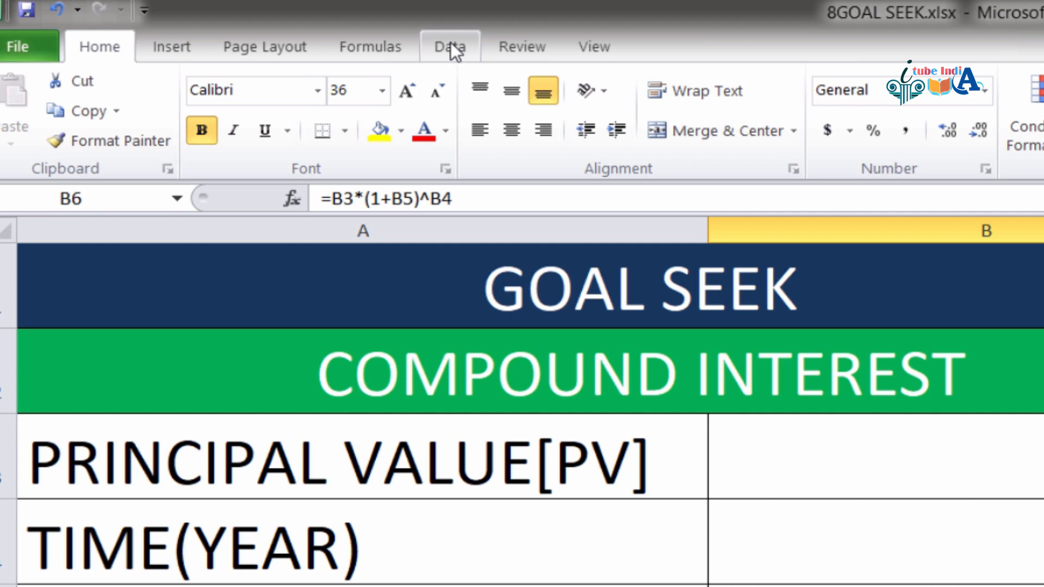
click(458, 48)
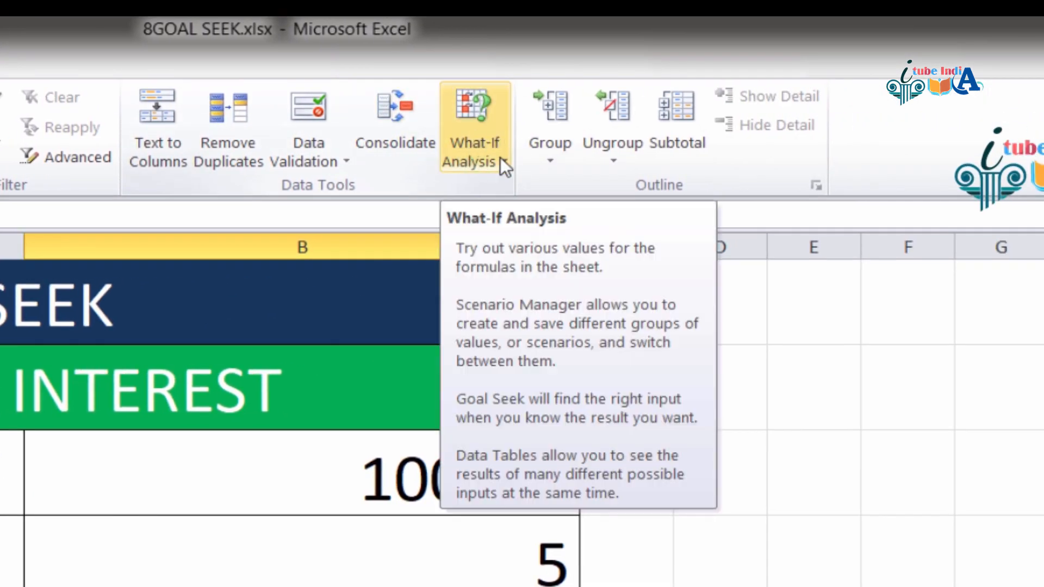
click(500, 157)
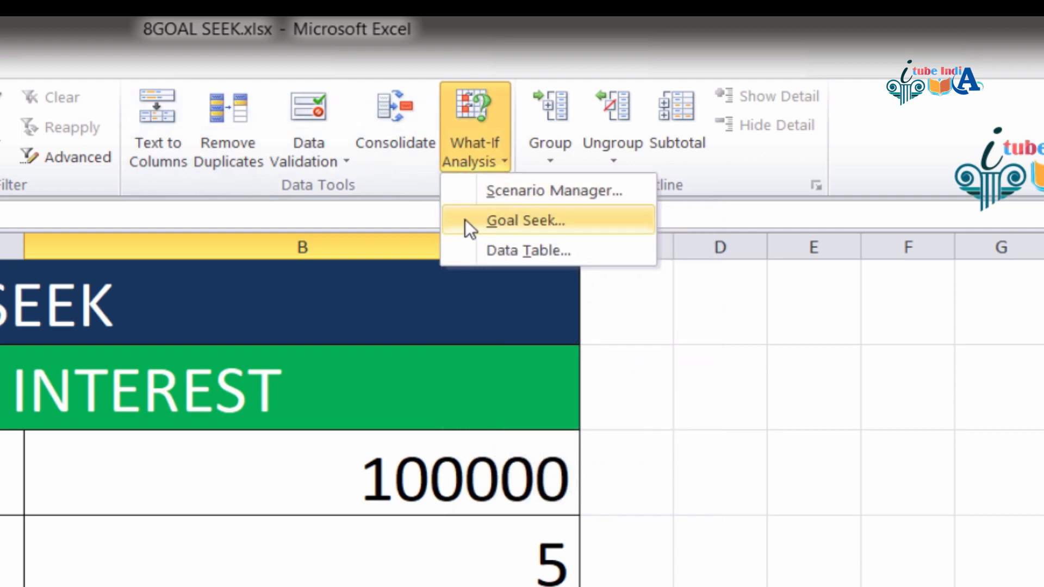
click(543, 221)
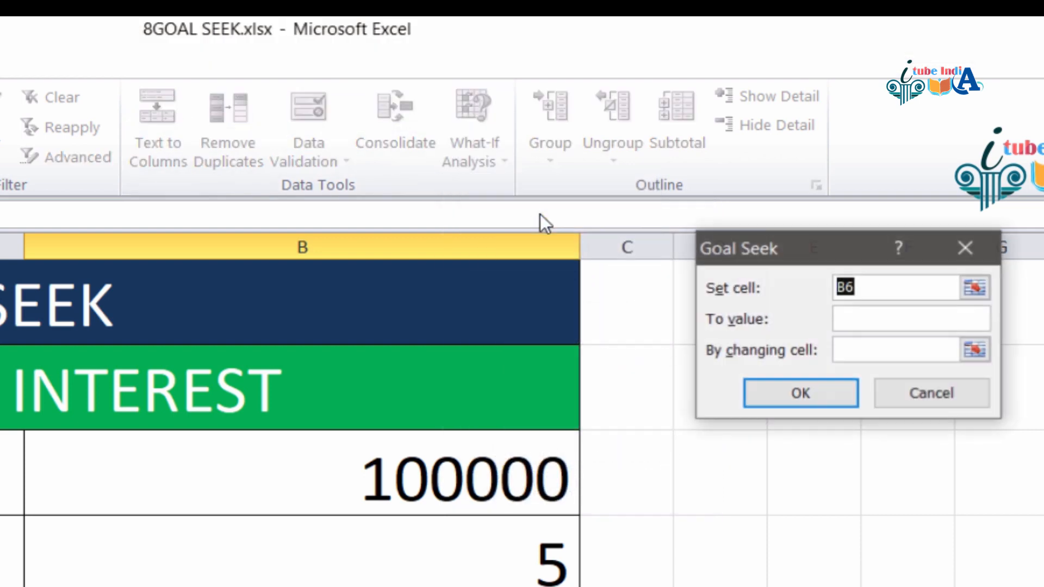
drag(794, 237, 750, 324)
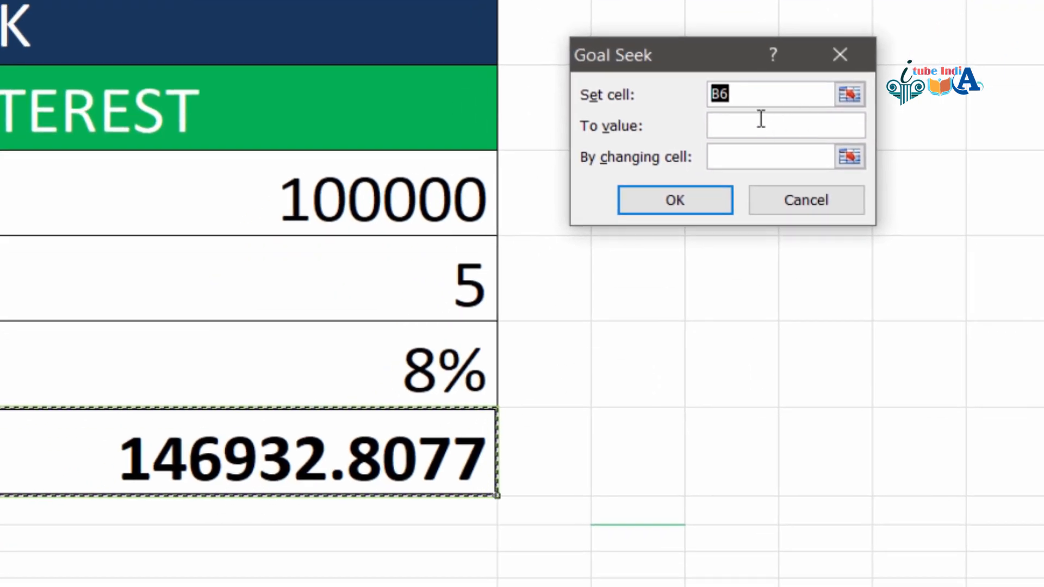
click(722, 140)
drag(756, 98, 683, 102)
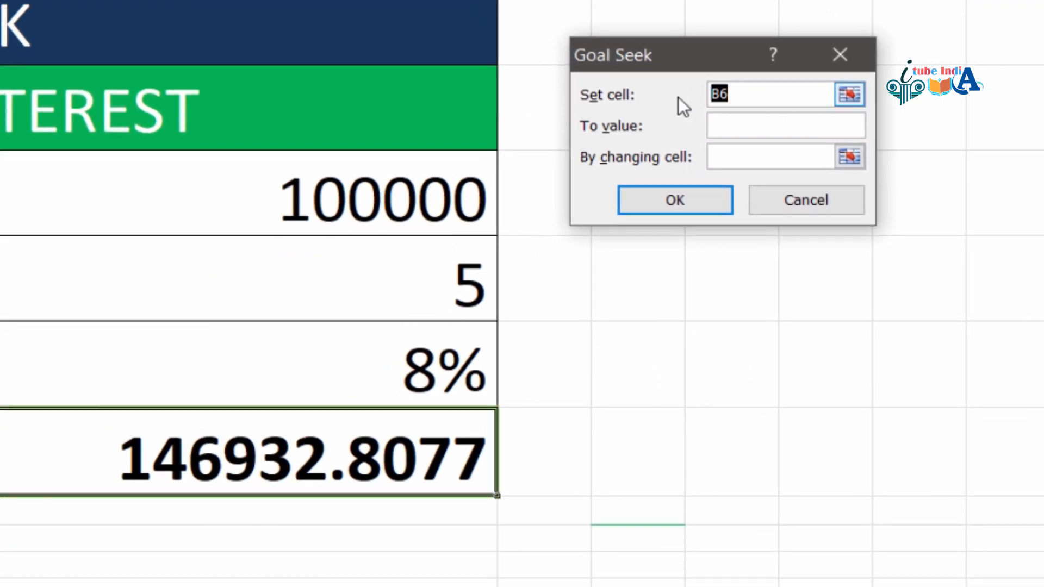
click(243, 458)
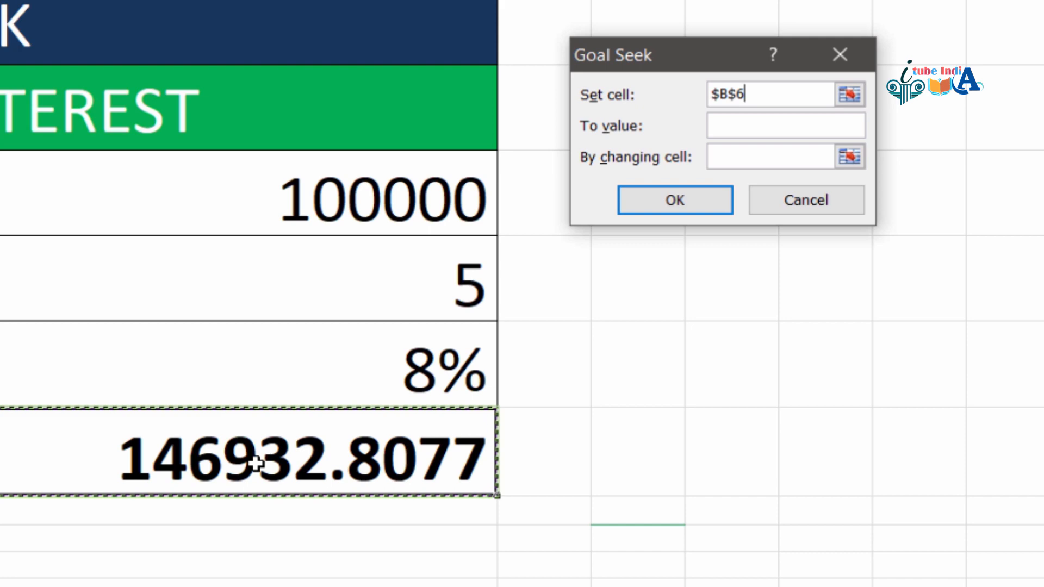
Step: Run Goal Seek to the value 200000 by changing the interest rate in B5, and keep the solution
click(767, 125)
text(2)
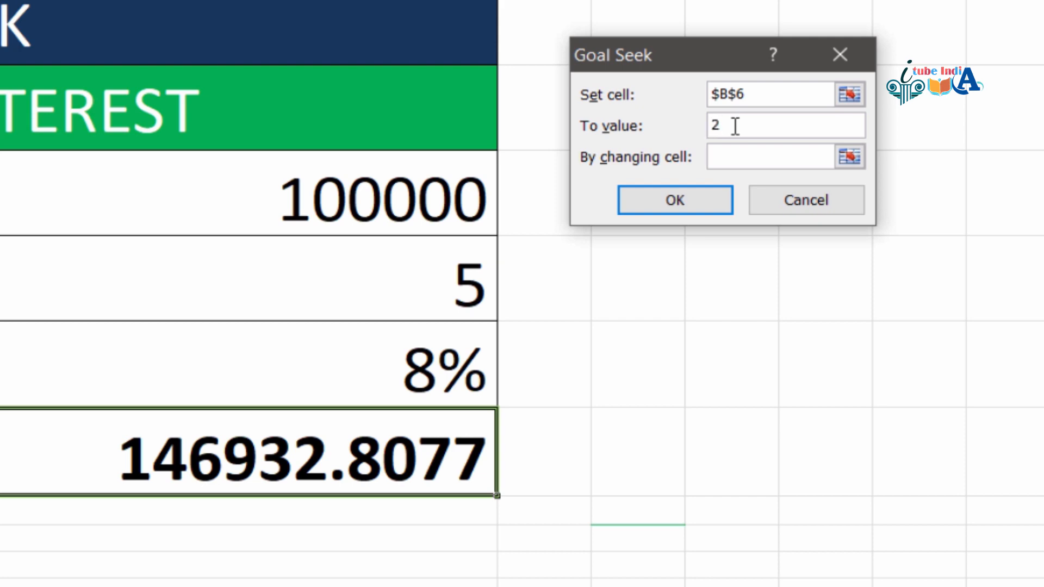
text(00000)
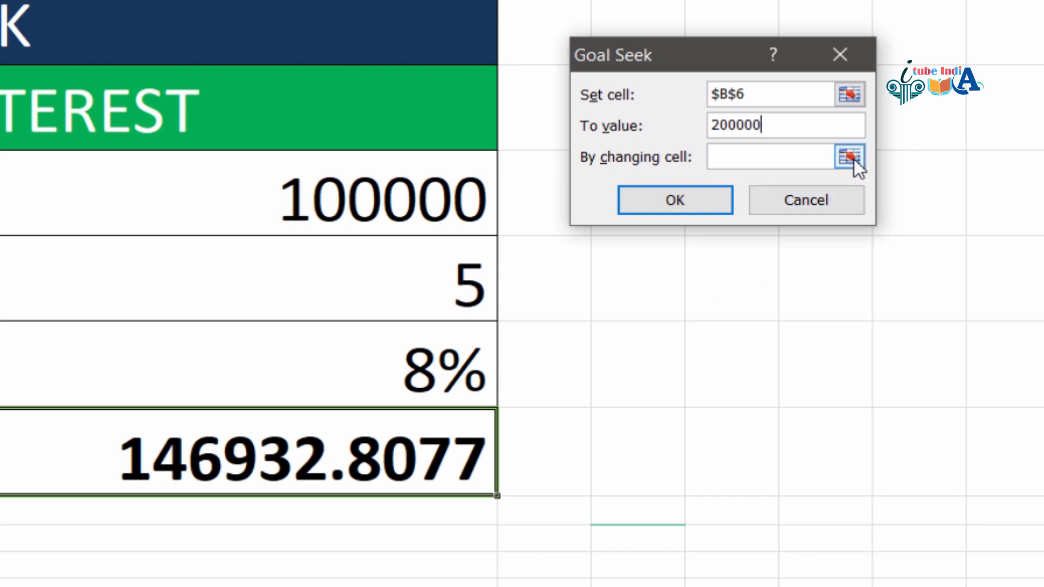
click(794, 163)
click(850, 157)
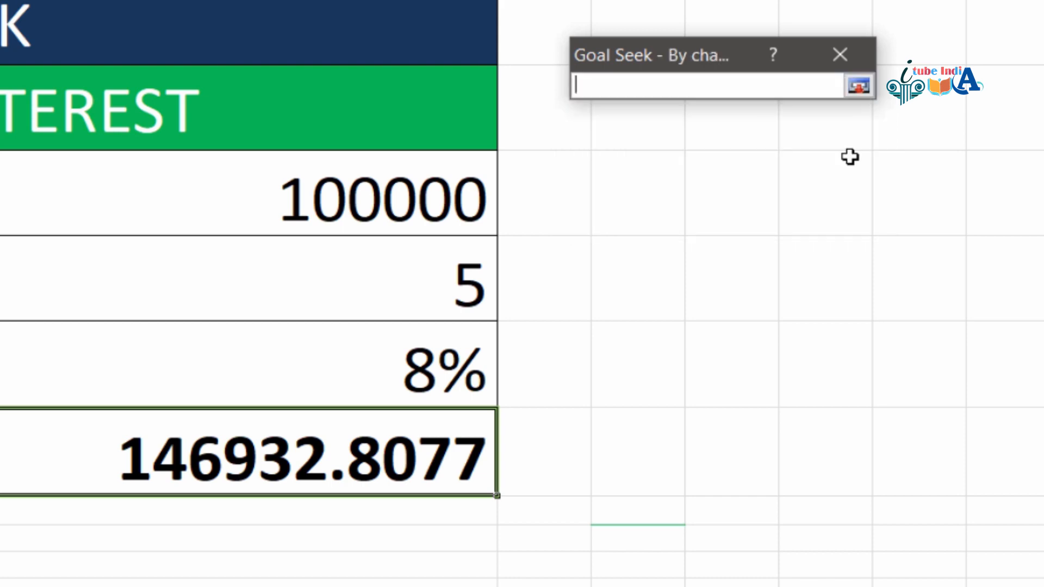
click(434, 364)
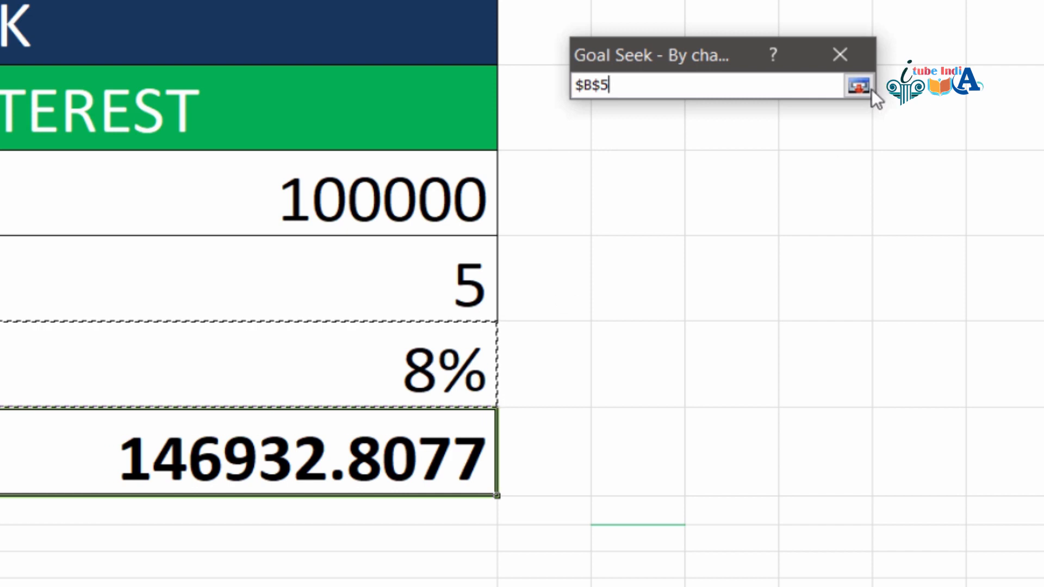
click(859, 86)
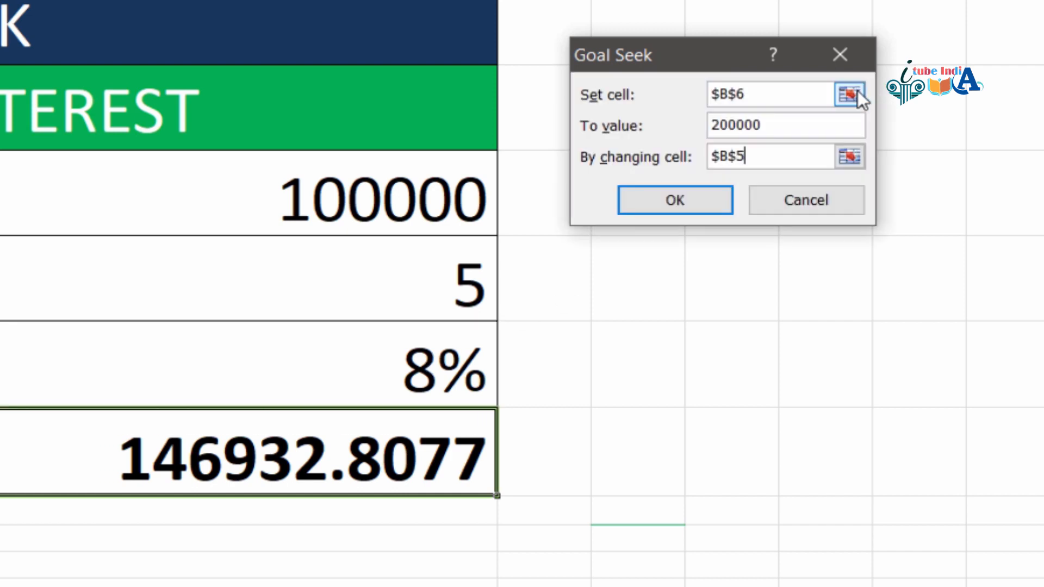
click(677, 199)
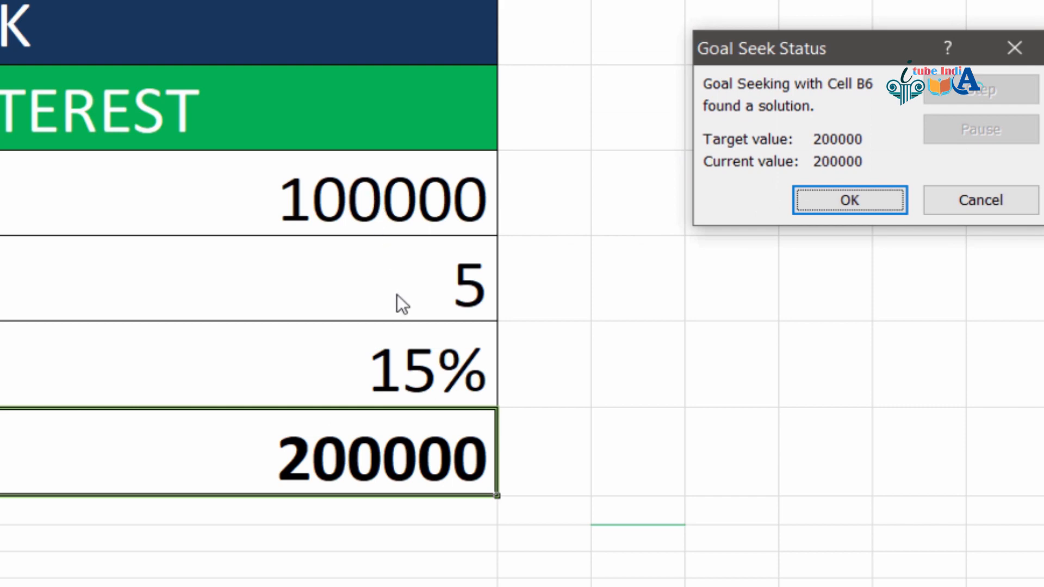
click(892, 202)
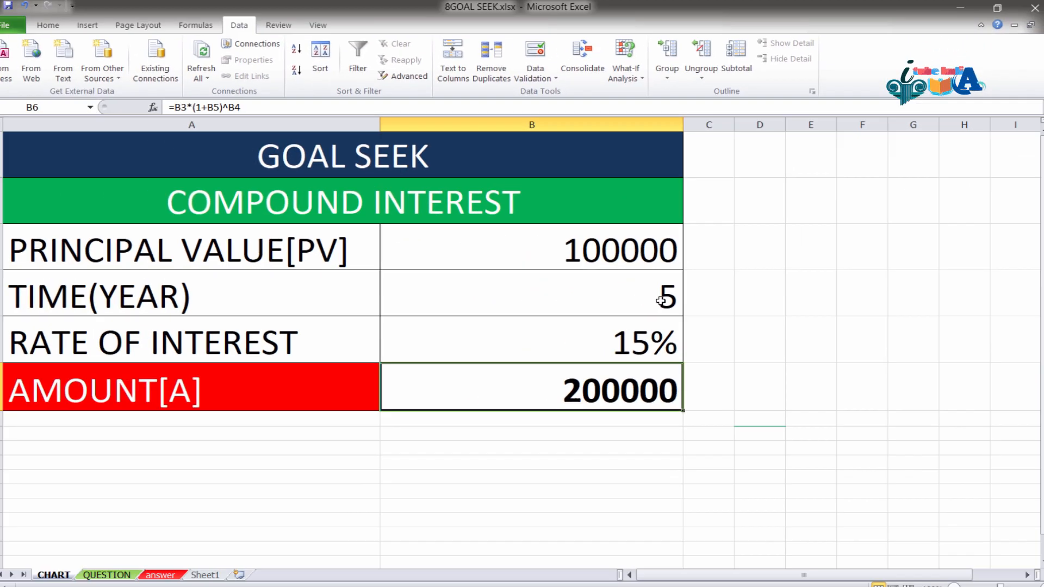
Step: Check the interest rate and amount cells, and review the written formula and Goal Seek steps on the answer sheet
click(656, 340)
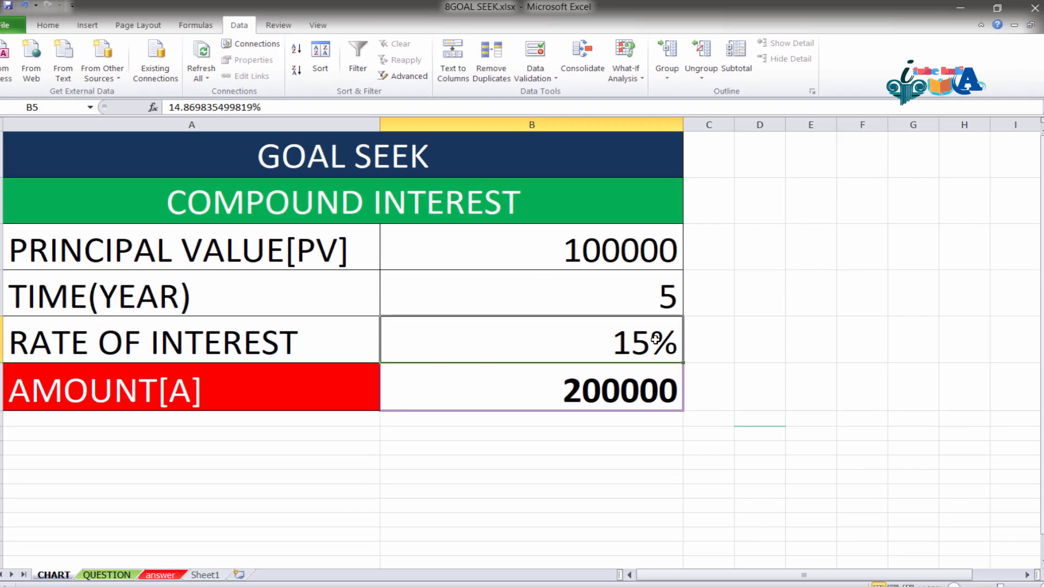
click(591, 384)
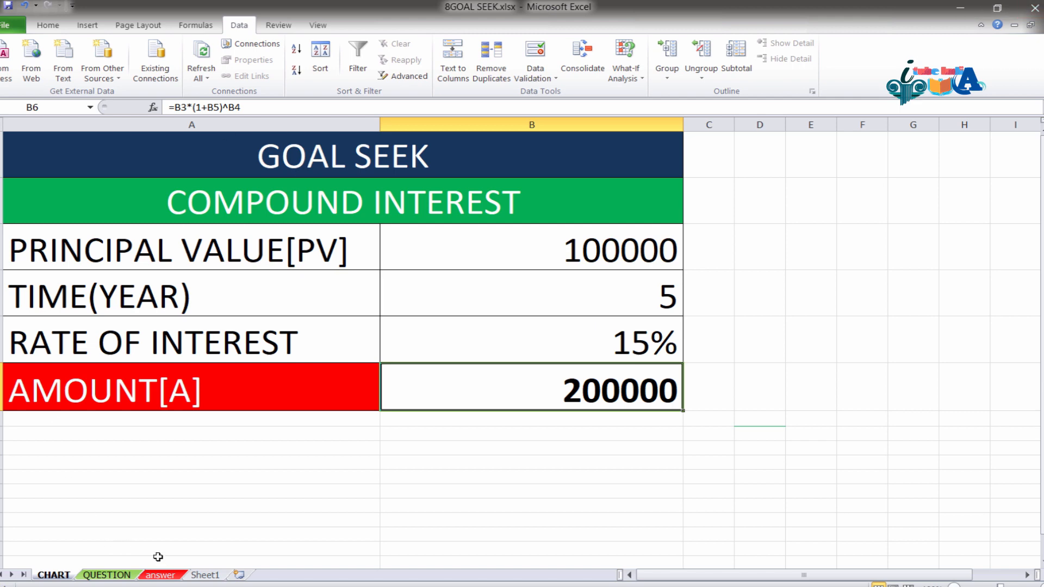
click(161, 575)
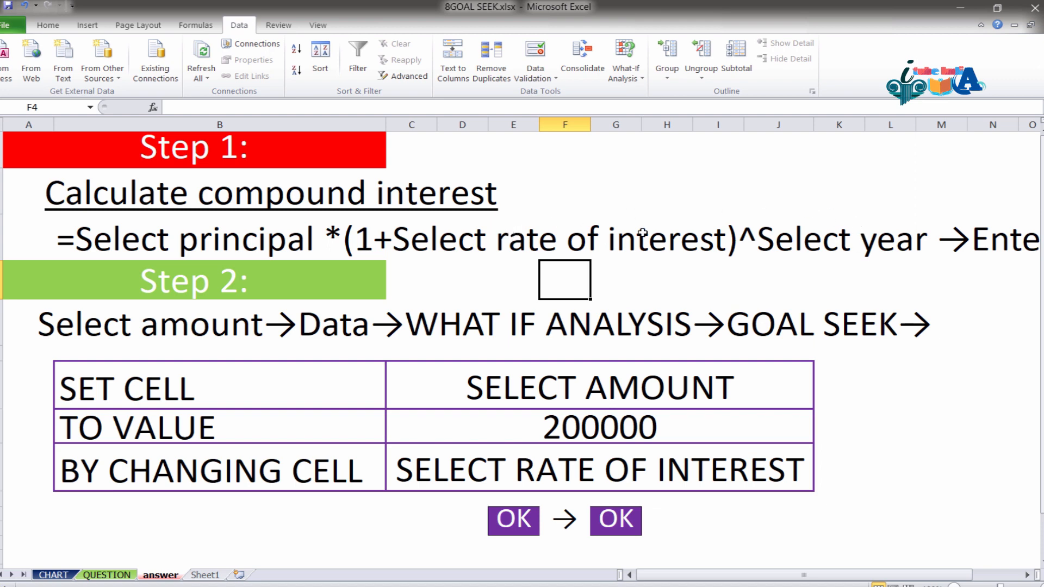
click(719, 220)
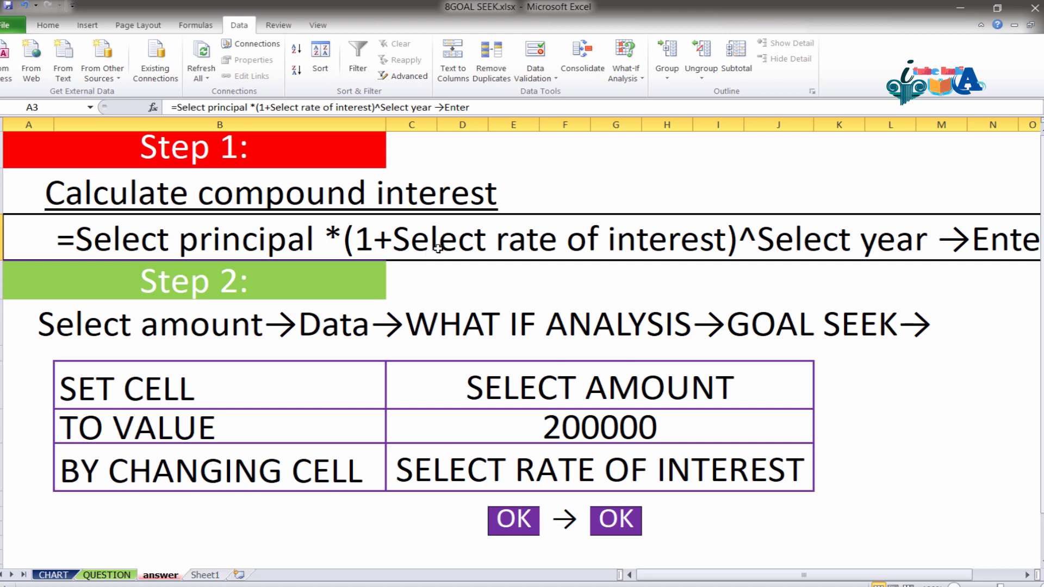
click(219, 333)
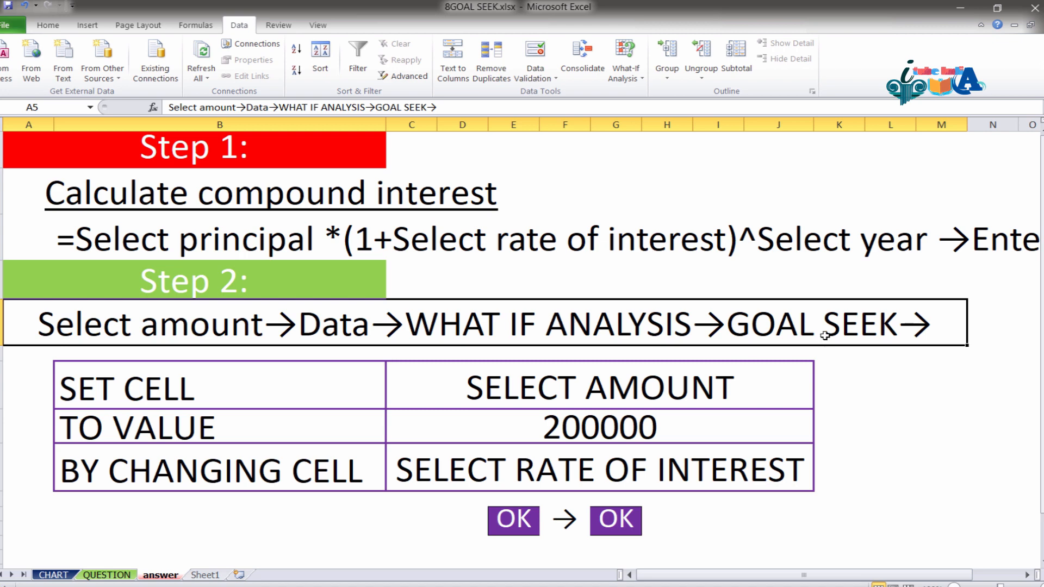
click(631, 387)
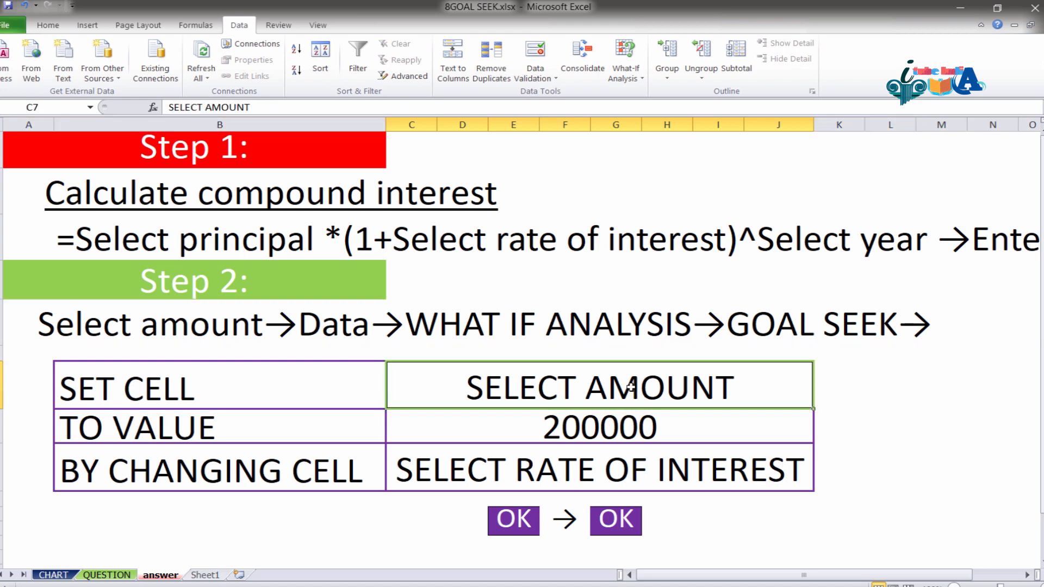
click(310, 431)
click(498, 434)
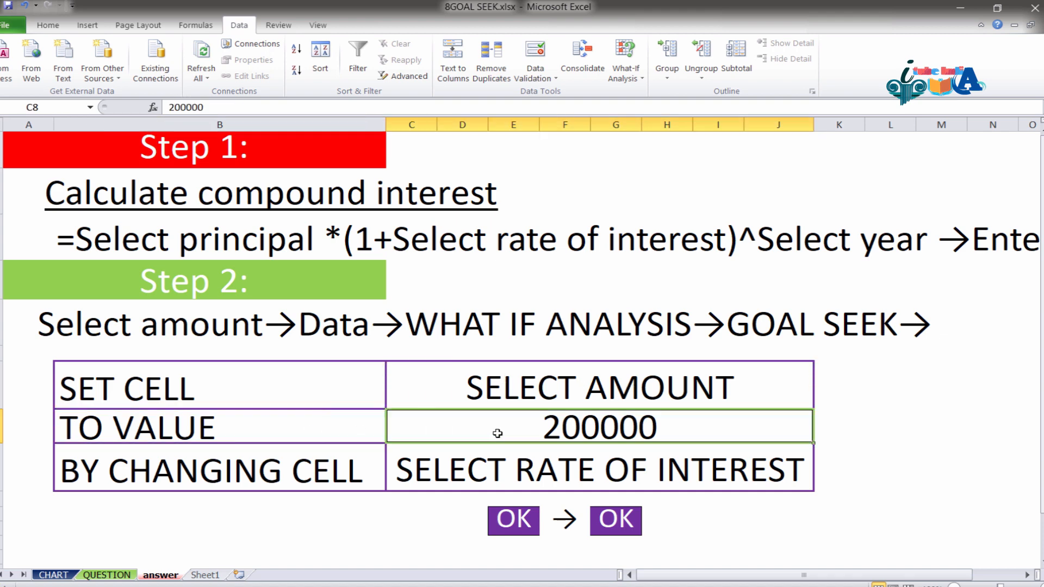
click(481, 473)
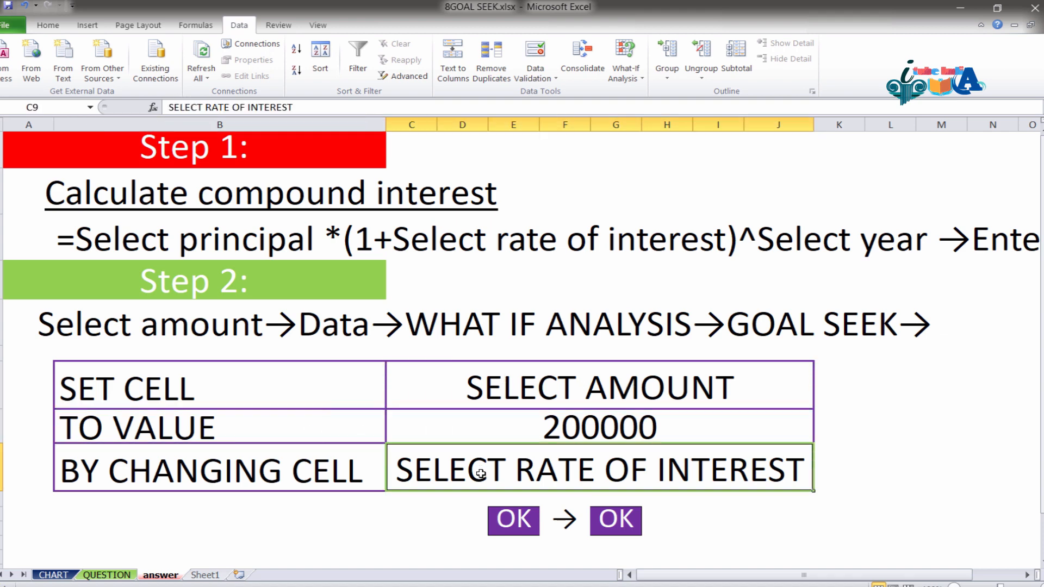